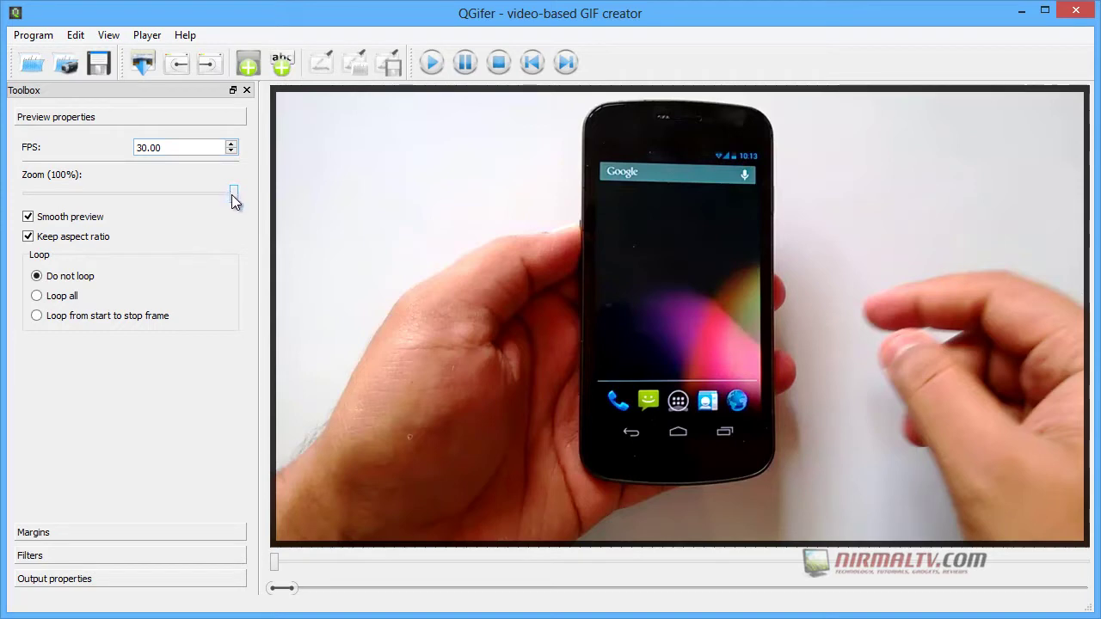
Step: Try a smaller preview zoom, then restore the video preview to 100%
{"action": "left_click", "coordinate": [166, 195]}
{"action": "left_click_drag", "start_coordinate": [166, 195], "coordinate": [261, 187]}
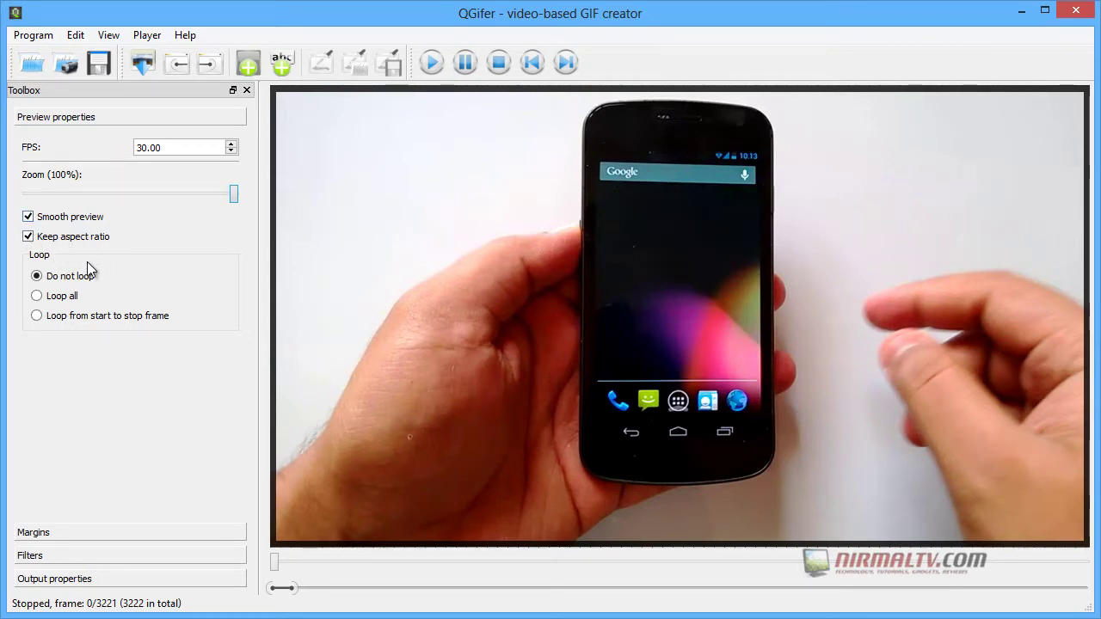
Step: Look through the Margins and Filters sections, ending on Output properties with frames 0–76 and 1260×700 px
{"action": "left_click", "coordinate": [144, 532]}
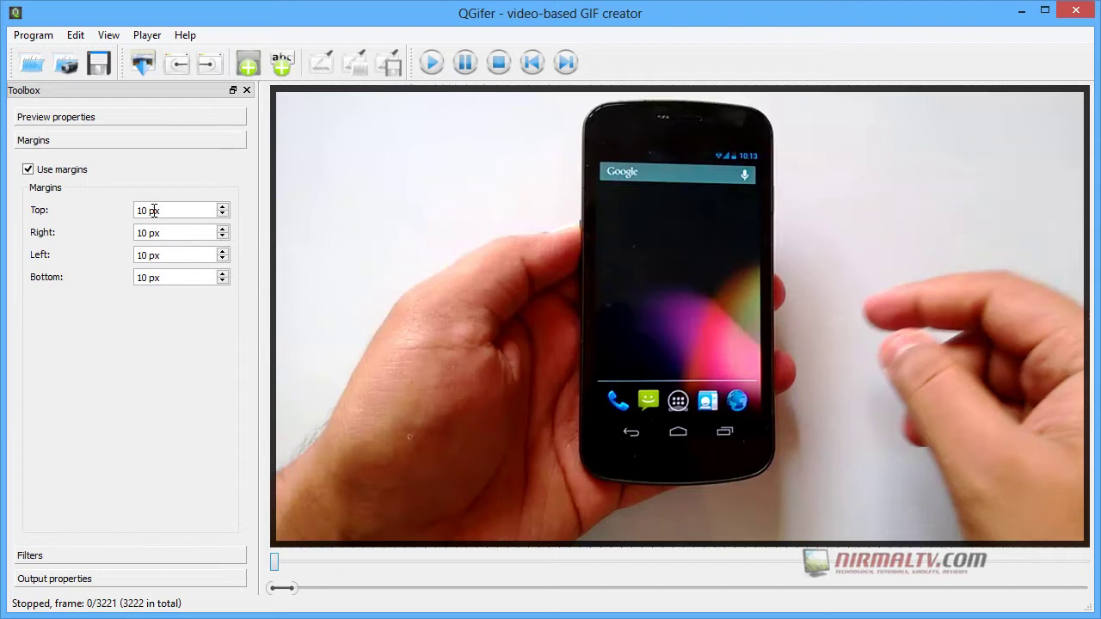
{"action": "left_click", "coordinate": [109, 552]}
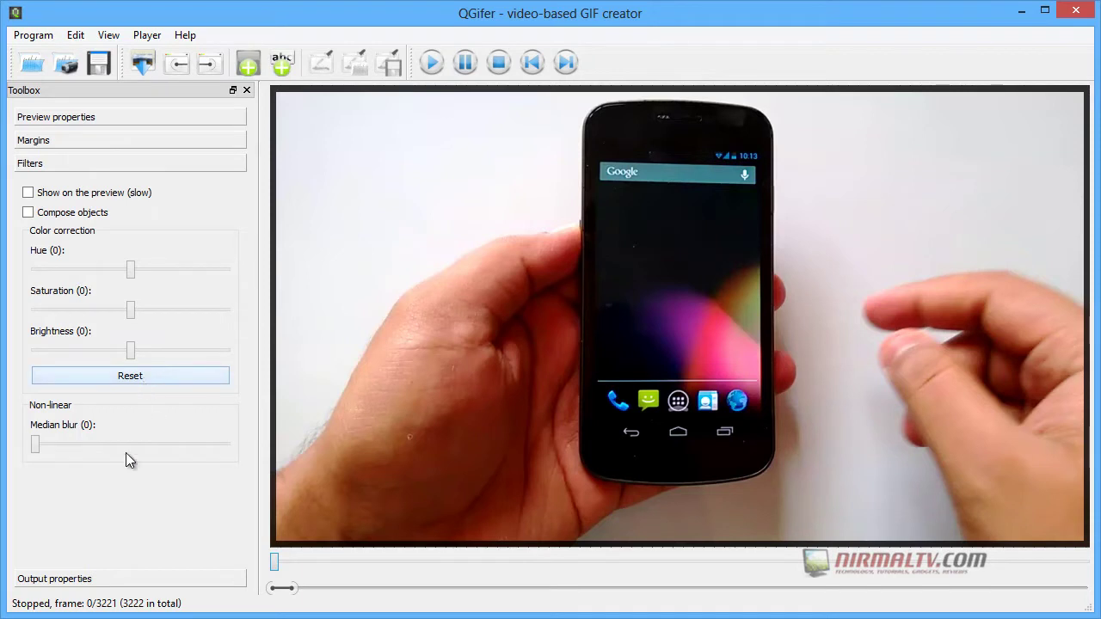
{"action": "left_click", "coordinate": [107, 579]}
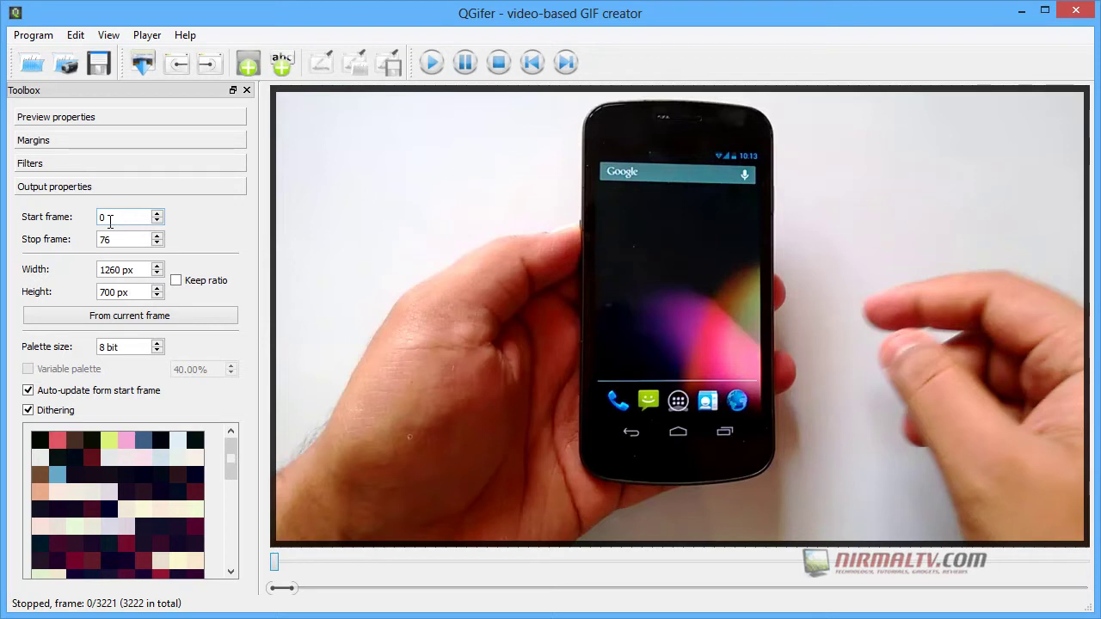
Step: Turn on Keep ratio for the 1260×700 output and raise the palette from 7 to 8 bit
{"action": "left_click", "coordinate": [176, 281]}
{"action": "left_click", "coordinate": [158, 344]}
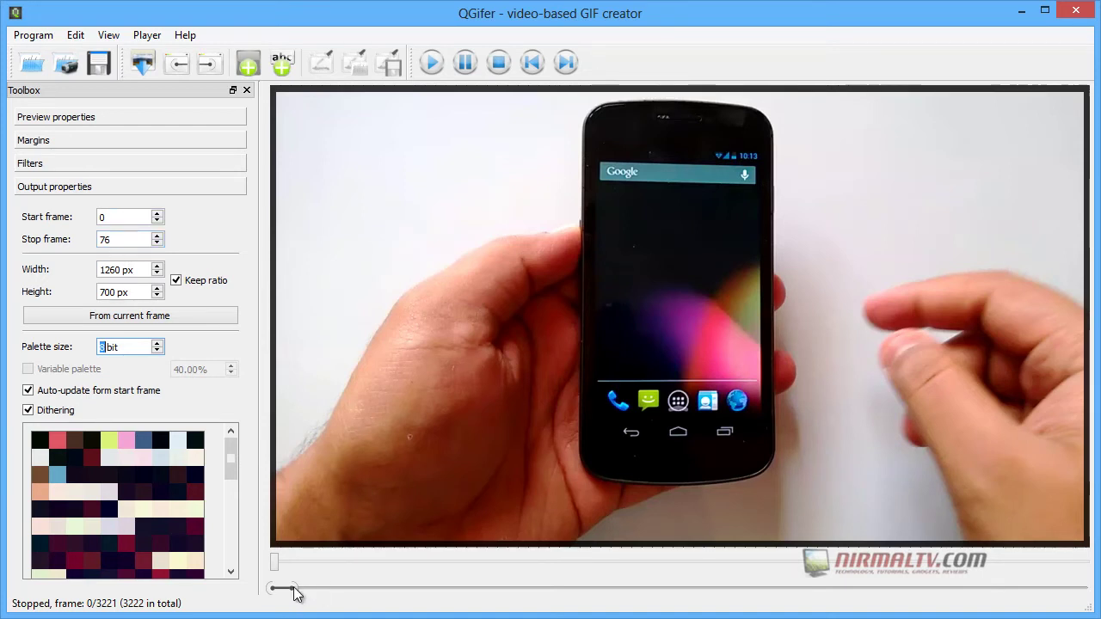
Step: Drag the timeline range handles so the GIF spans frames 53 to 93
{"action": "mouse_move", "coordinate": [276, 589]}
{"action": "left_mouse_down"}
{"action": "mouse_move", "coordinate": [307, 590]}
{"action": "mouse_move", "coordinate": [280, 590]}
{"action": "mouse_move", "coordinate": [292, 592]}
{"action": "left_mouse_up"}
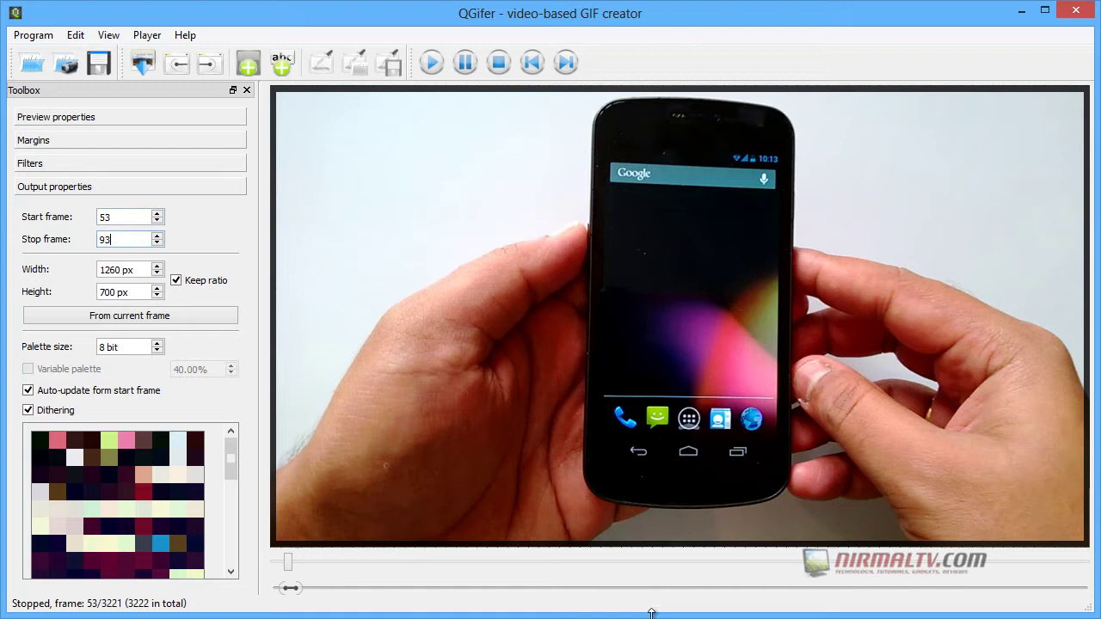
Step: Extract the GIF from frames 53–93 and wait for rendering to finish
{"action": "left_click", "coordinate": [142, 73]}
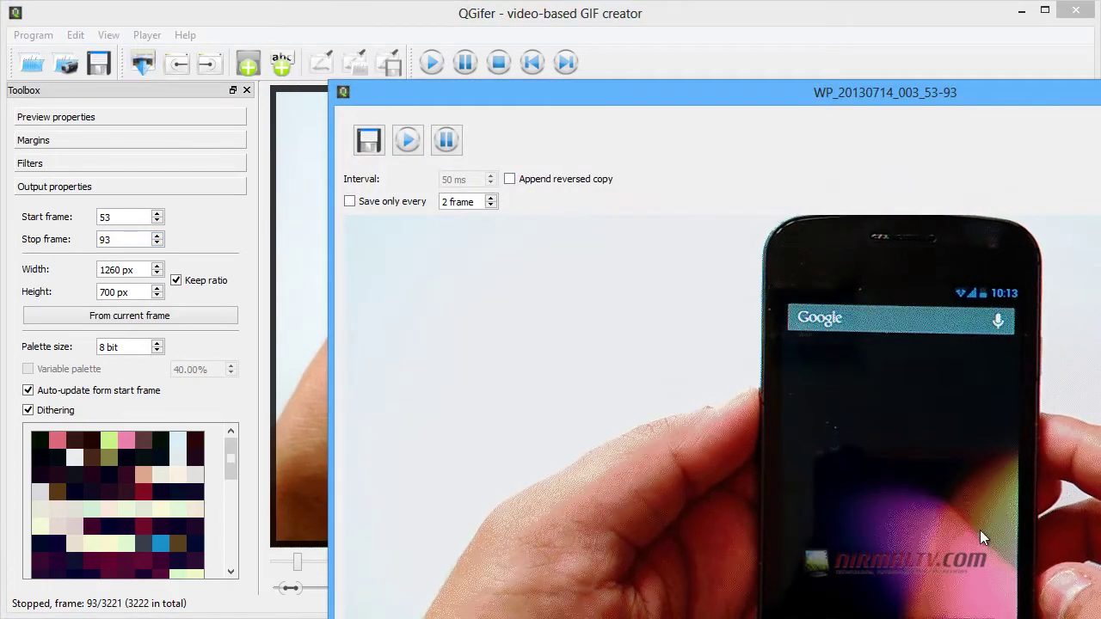
Step: Move the WP_20130714_003_53-93 GIF preview window into view to watch the clip
{"action": "left_click_drag", "start_coordinate": [748, 92], "coordinate": [475, 3]}
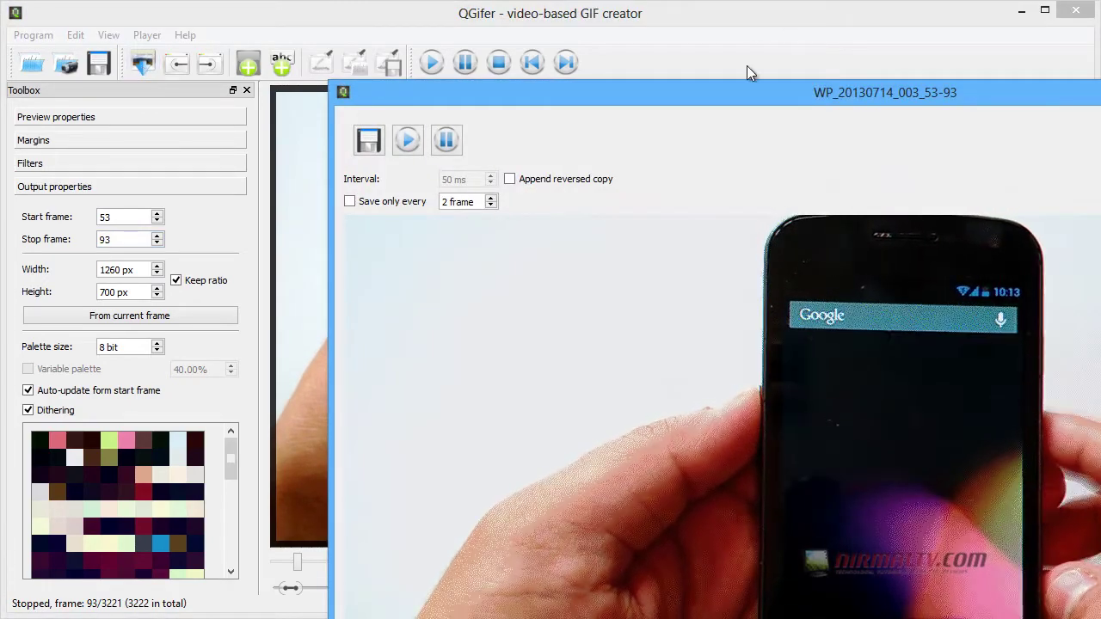